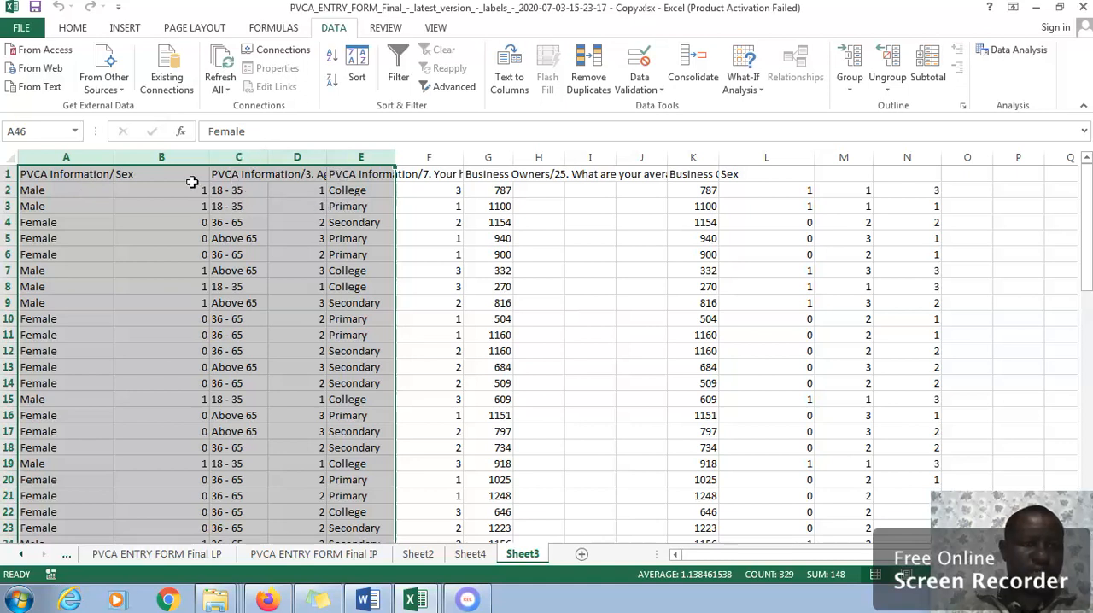
Examine the coding formulas in B2, D2 and F2 and the income entry in G2, and highlight columns B, D and F.
{"action": "left_click", "coordinate": [143, 195]}
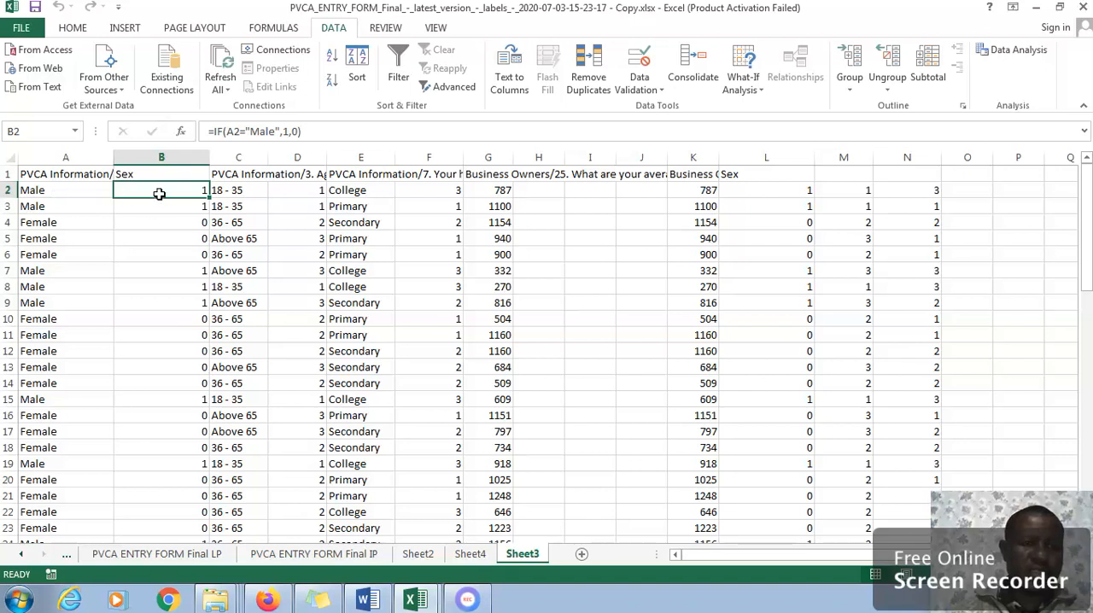
{"action": "left_click", "coordinate": [291, 195]}
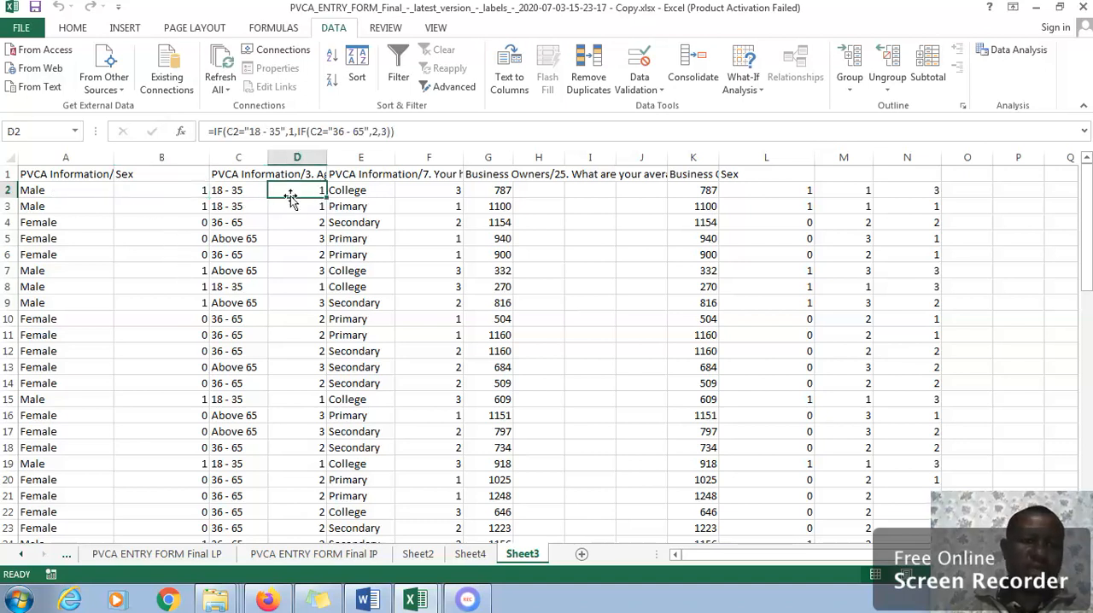
{"action": "left_click", "coordinate": [416, 194]}
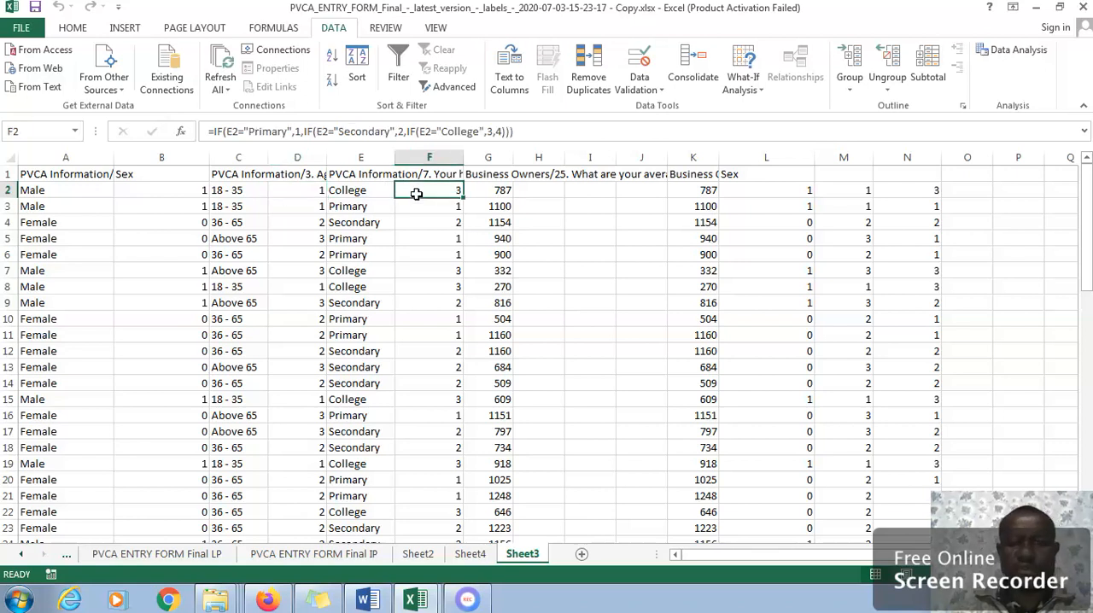
{"action": "left_click", "coordinate": [484, 194]}
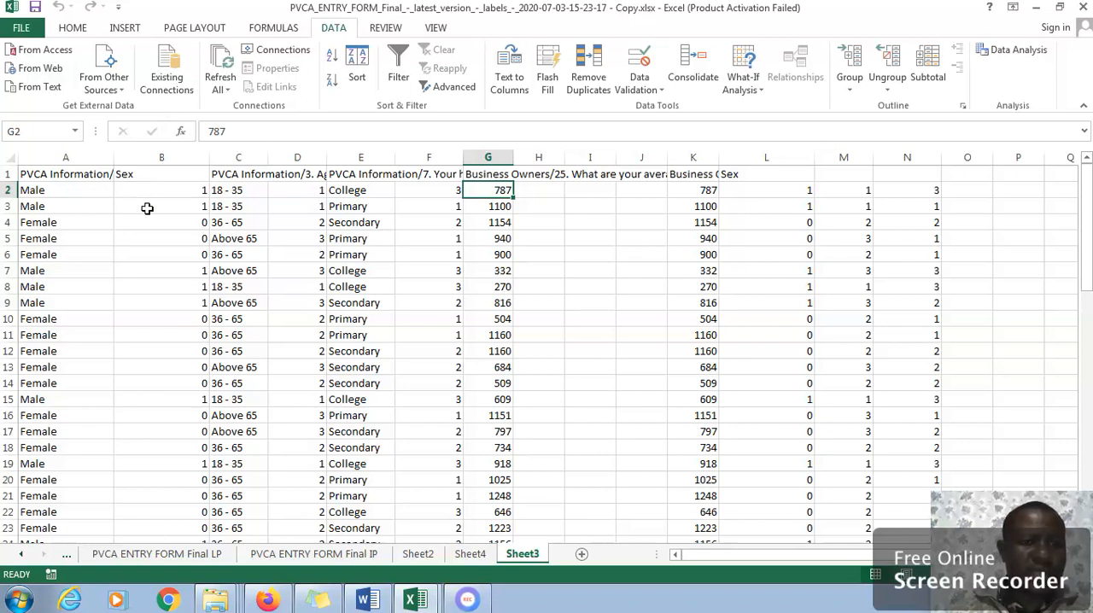
{"action": "left_click", "coordinate": [154, 157]}
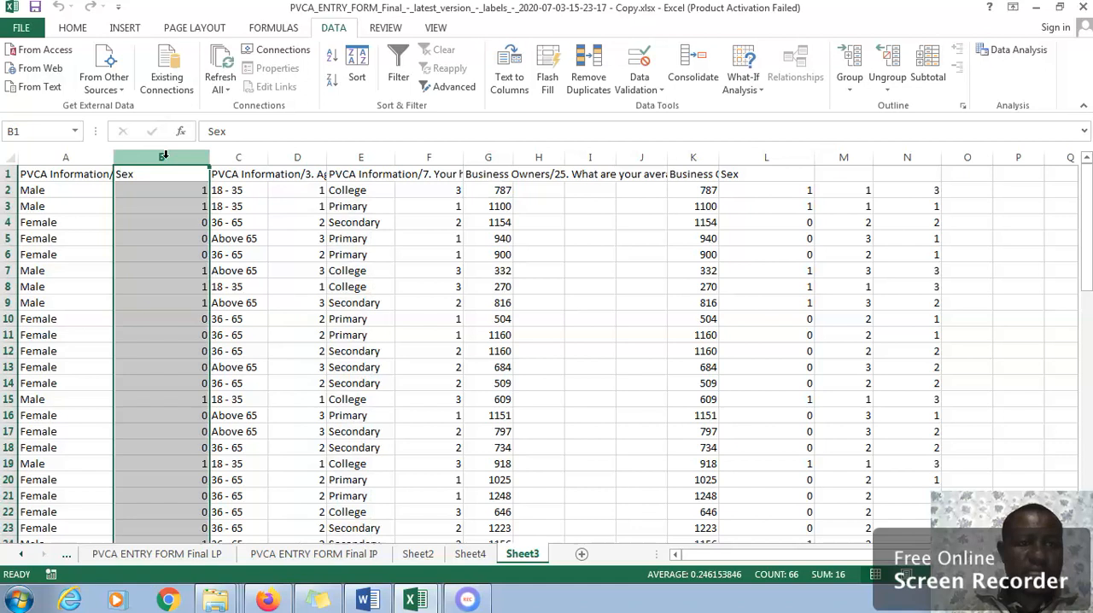
{"action": "left_click", "coordinate": [303, 157], "text": "ctrl"}
{"action": "left_click", "coordinate": [405, 157], "text": "ctrl"}
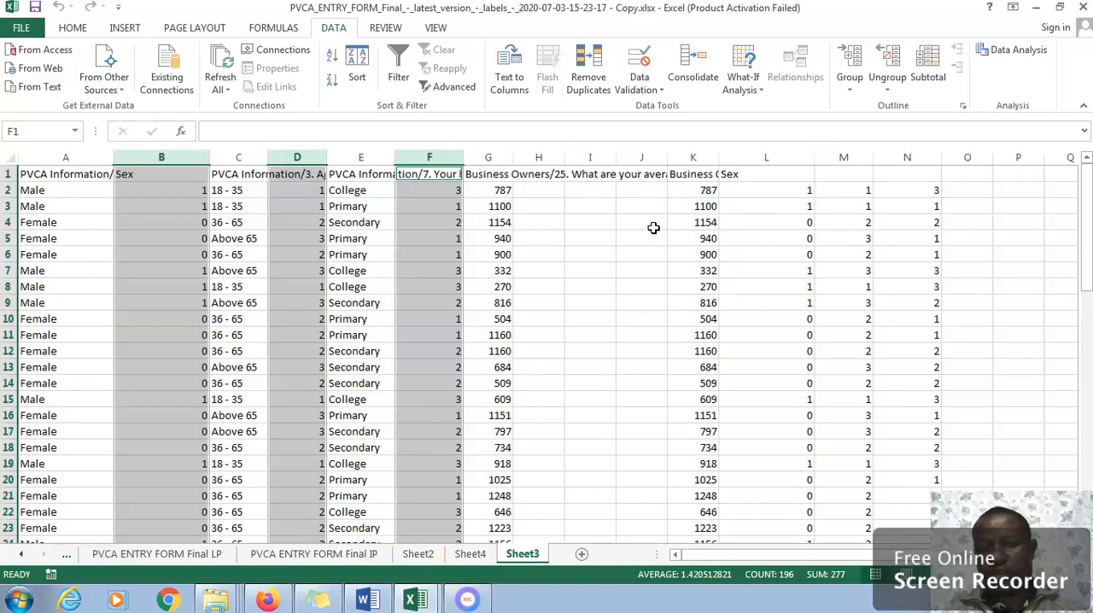
Inspect the regression inputs on Sheet3: the coded variables in columns L, M and N and the income values in column K.
{"action": "left_click", "coordinate": [774, 188]}
{"action": "left_click", "coordinate": [780, 220]}
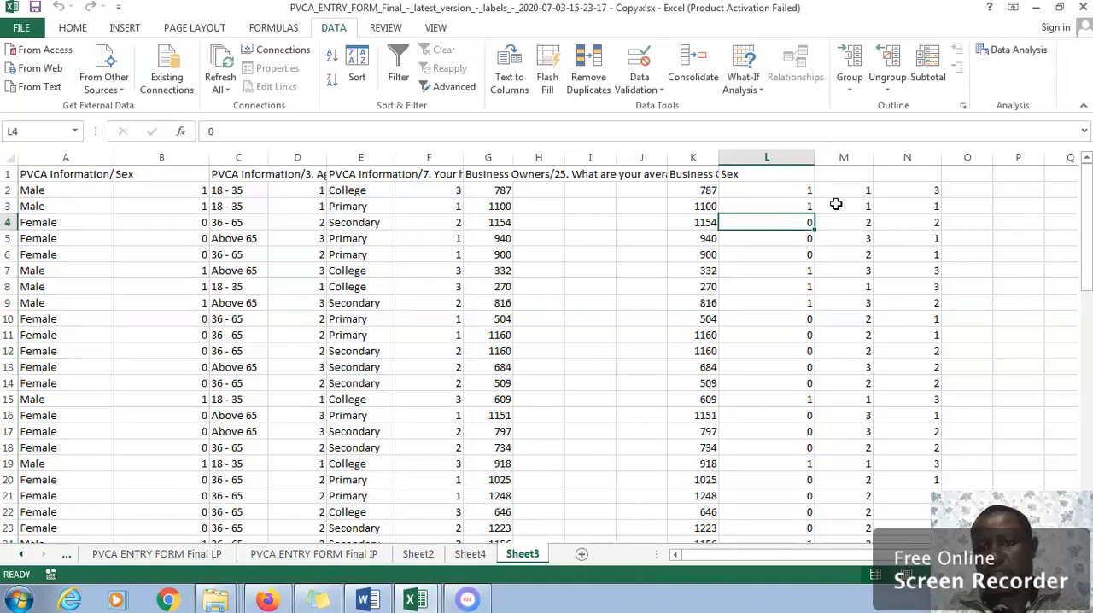
{"action": "left_click", "coordinate": [841, 205]}
{"action": "left_click", "coordinate": [839, 191]}
{"action": "left_click", "coordinate": [896, 188]}
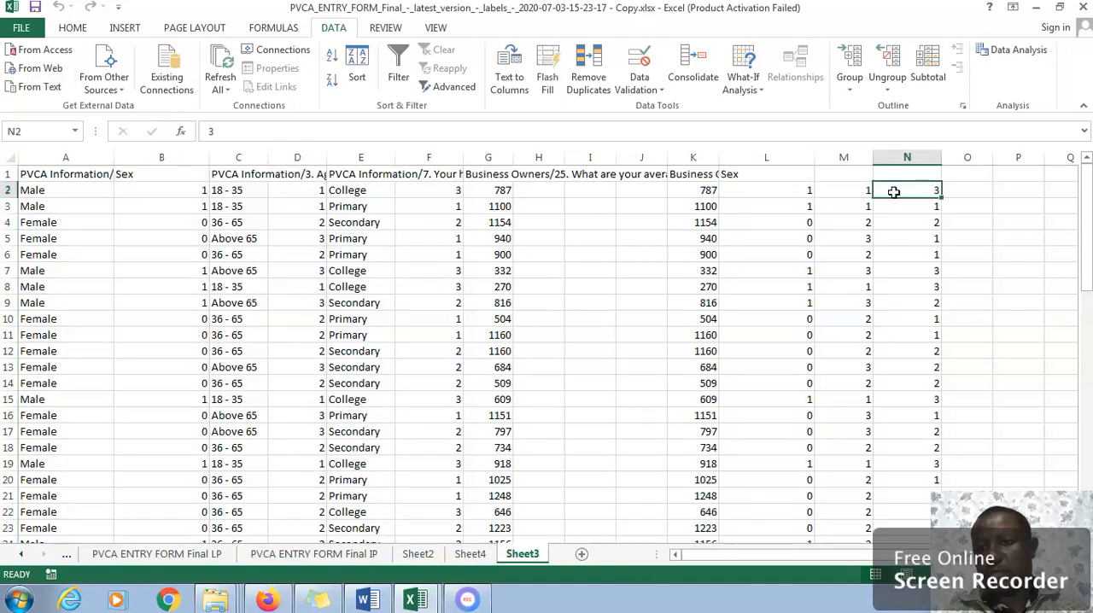
{"action": "left_click", "coordinate": [894, 206]}
{"action": "left_click", "coordinate": [687, 191]}
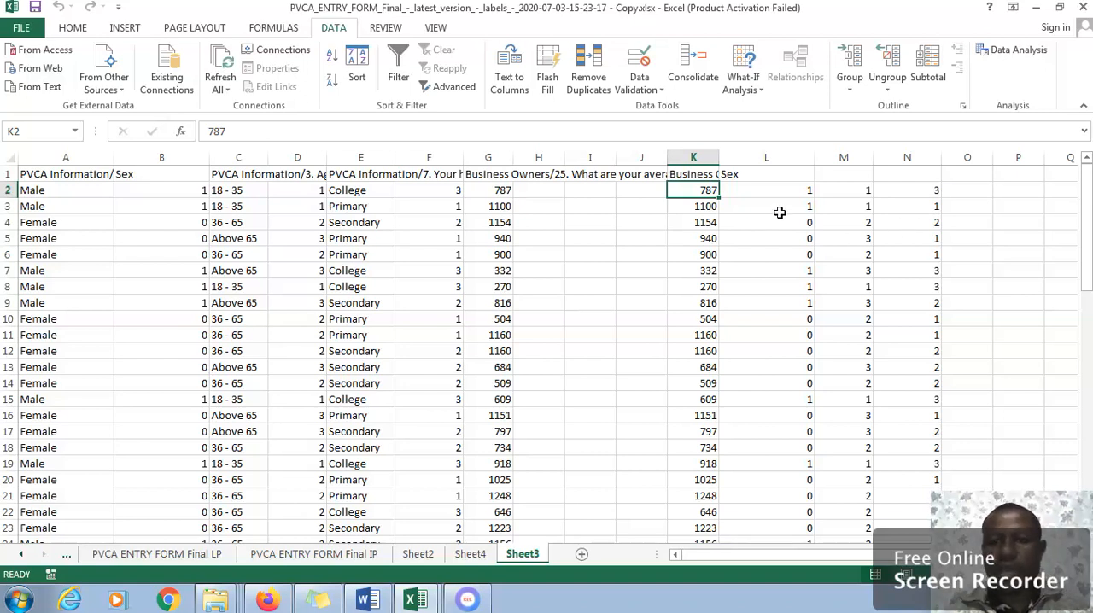
Review the Regression tool's Y range $K$2:$K$66 and X range $L$2:$N$66, and exit the analysis without running it.
{"action": "left_click", "coordinate": [1019, 51]}
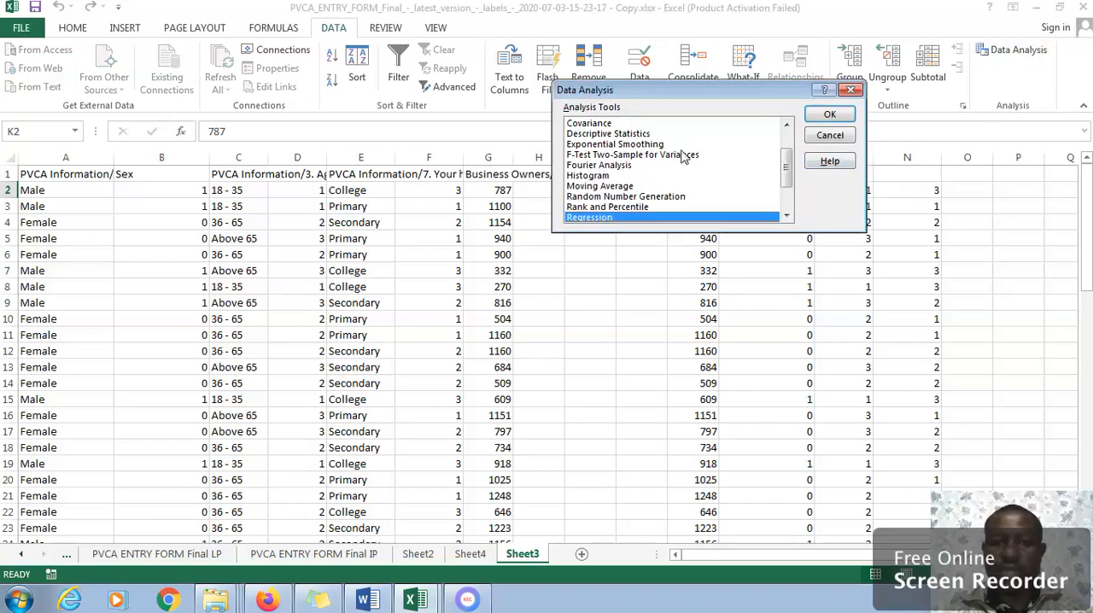
{"action": "left_click", "coordinate": [821, 116]}
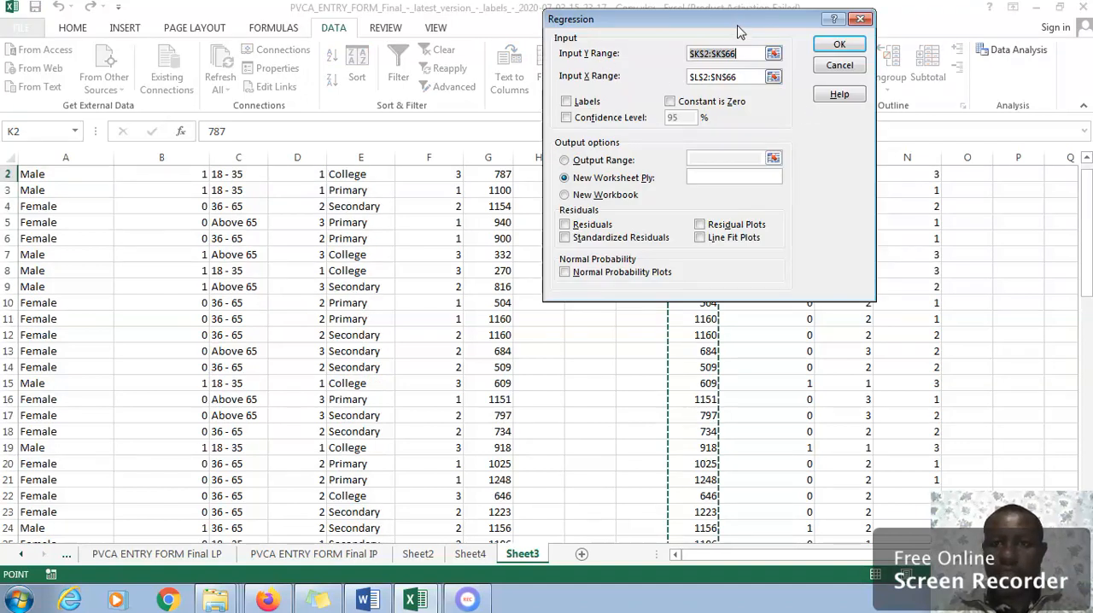
{"action": "left_click_drag", "start_coordinate": [737, 23], "coordinate": [439, 41]}
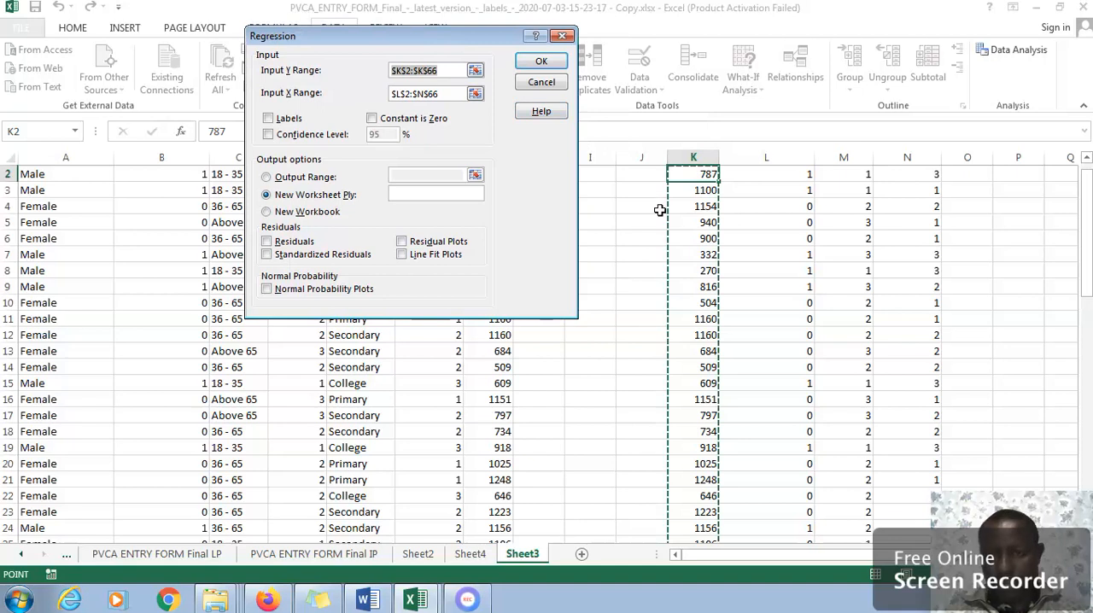
{"action": "left_click", "coordinate": [475, 94]}
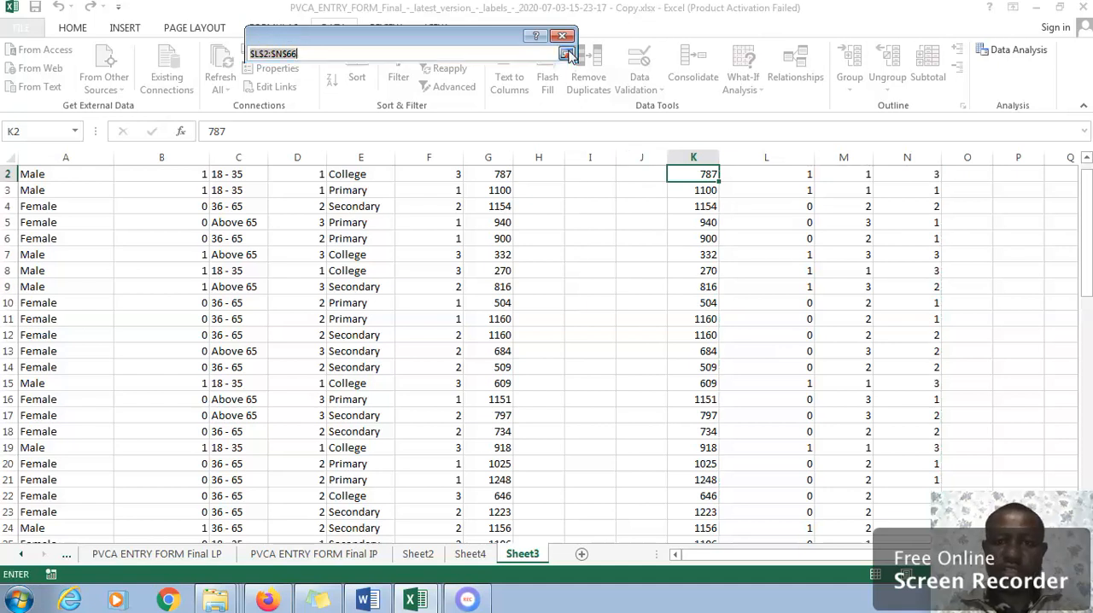
{"action": "left_click", "coordinate": [566, 53]}
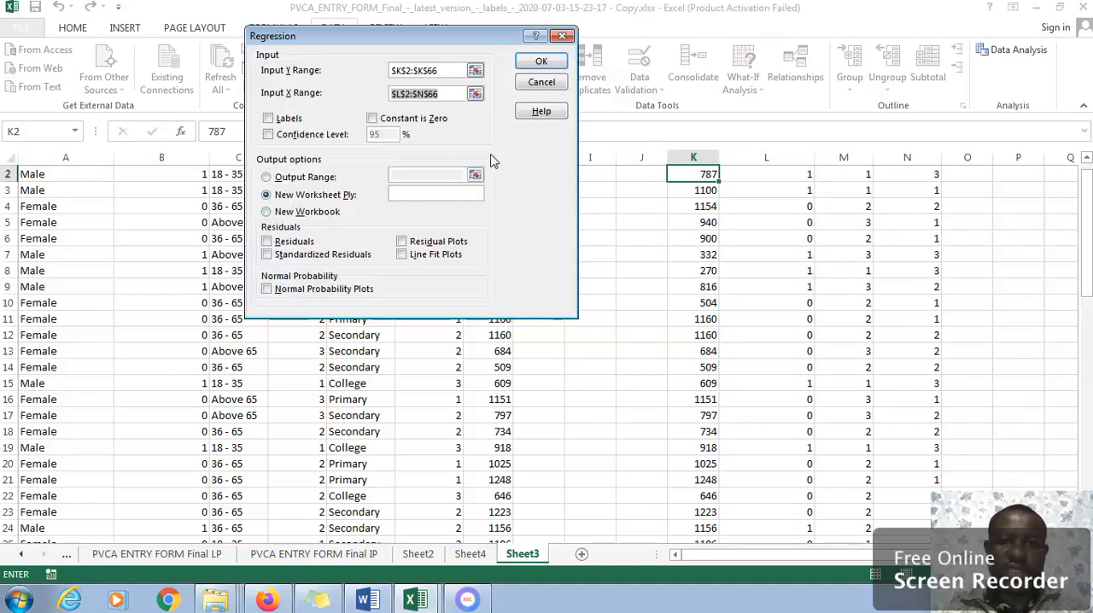
{"action": "left_click", "coordinate": [539, 83]}
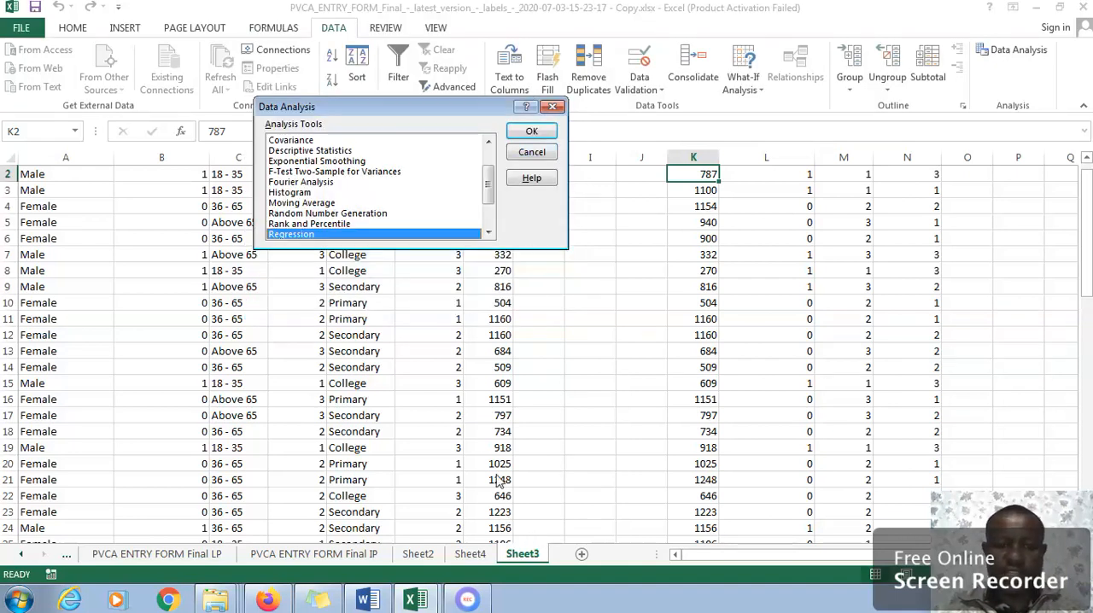
{"action": "left_click", "coordinate": [526, 153]}
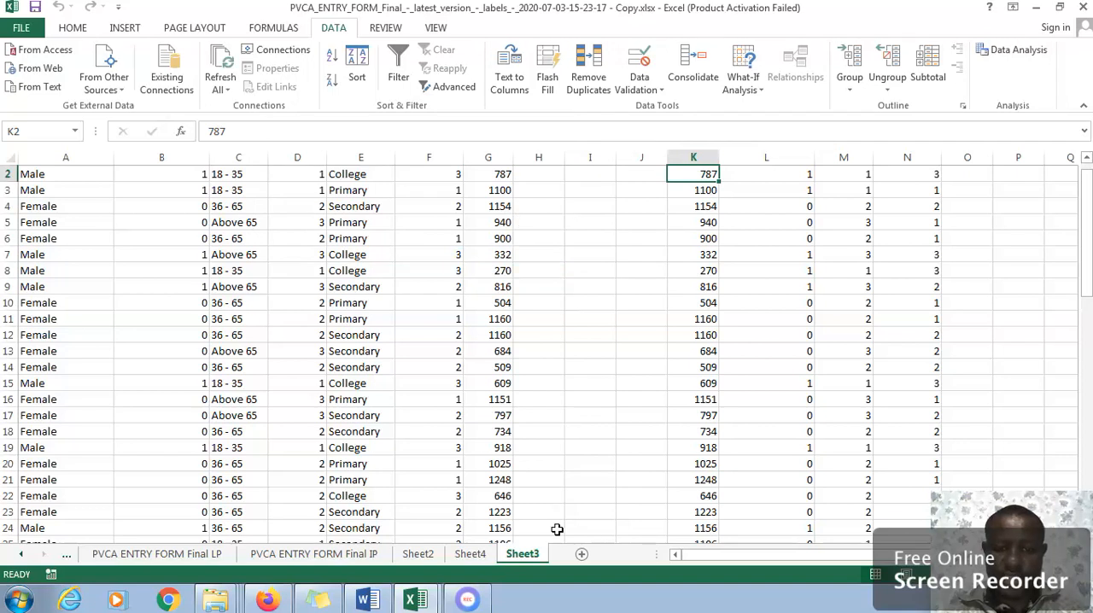
Examine the regression statistics, ANOVA and coefficients tables in the summary output on Sheet4.
{"action": "left_click", "coordinate": [474, 555]}
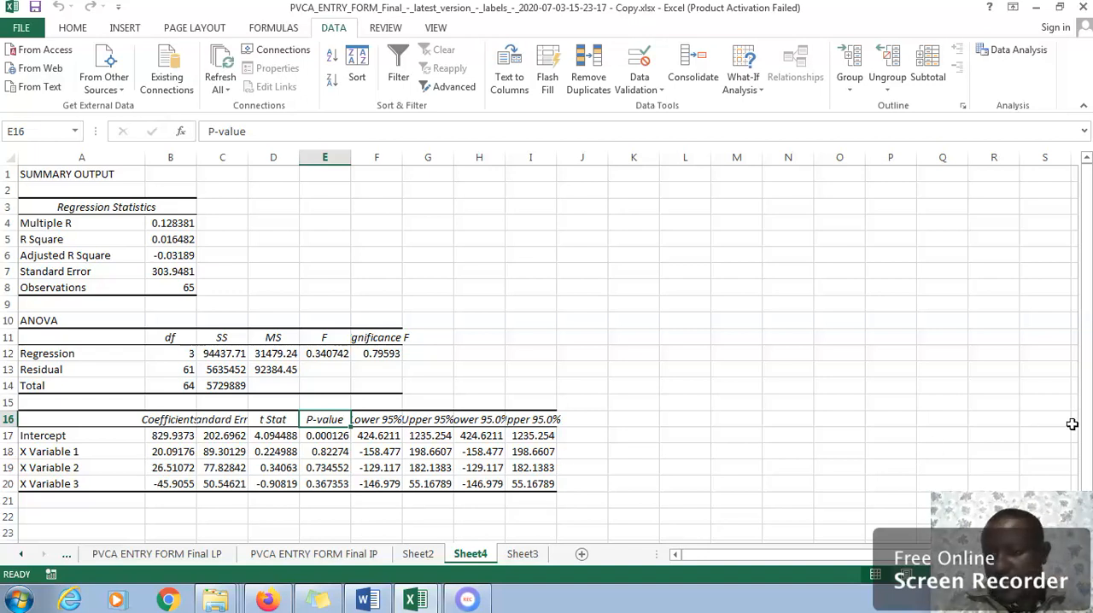
{"action": "left_click_drag", "start_coordinate": [1087, 424], "coordinate": [1087, 453]}
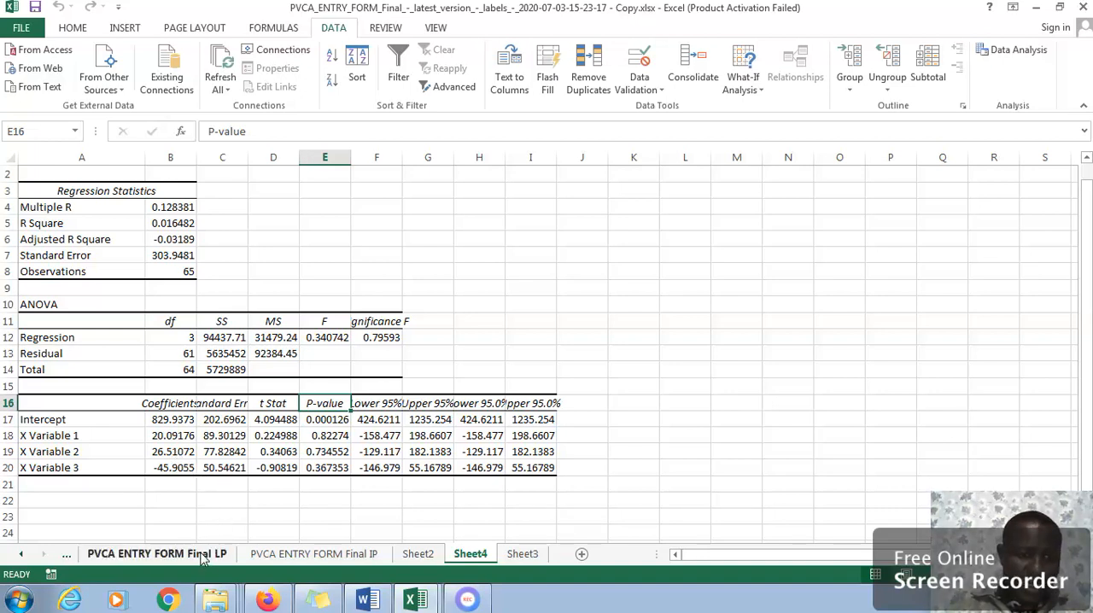
Switch to the original PVCA_ENTRY_FORM workbook and review the income regression summary on the PVCA ENTRY FORM Final IP sheet.
{"action": "left_click", "coordinate": [416, 600]}
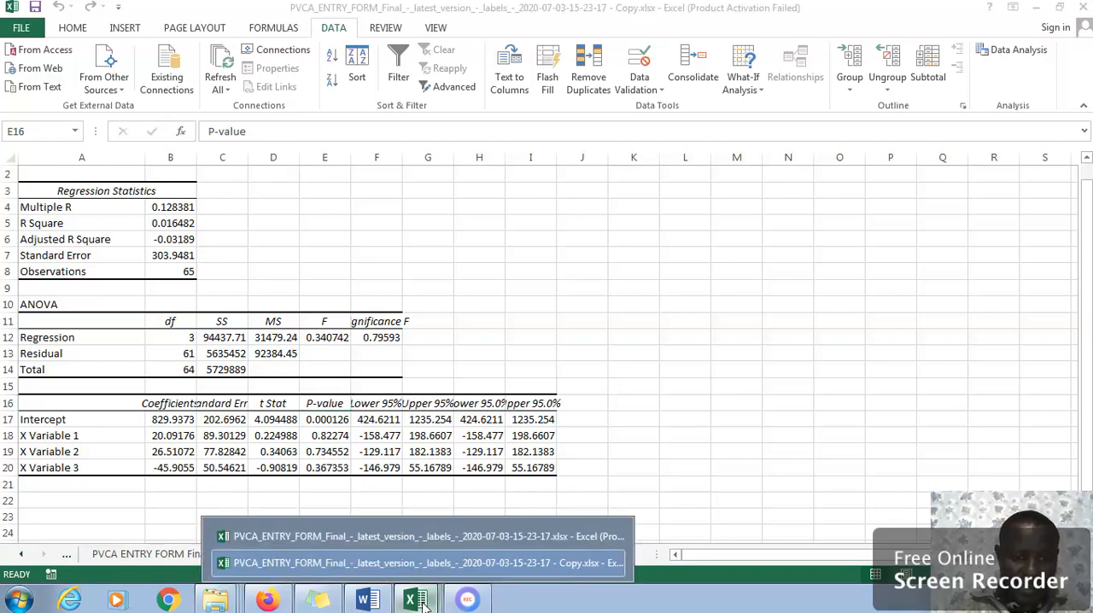
{"action": "left_click", "coordinate": [380, 536]}
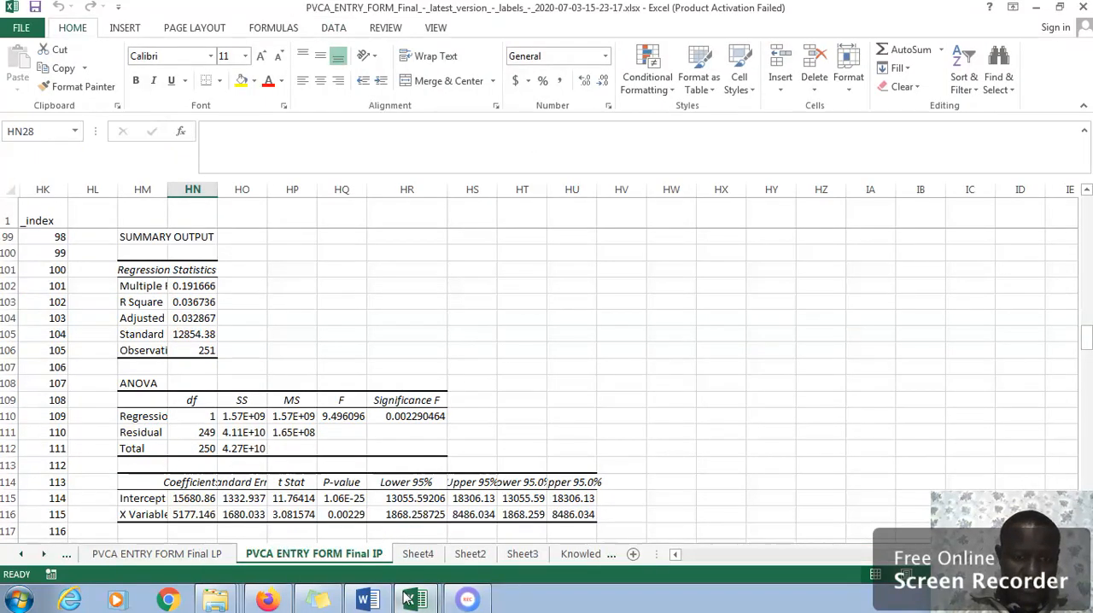
{"action": "left_click", "coordinate": [407, 599]}
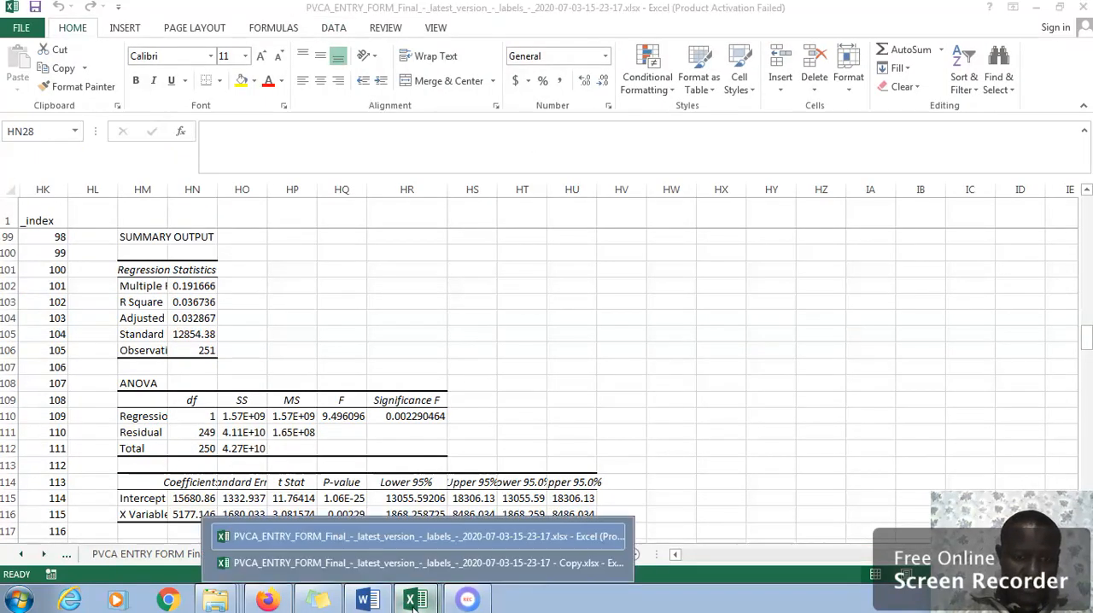
{"action": "left_click", "coordinate": [401, 536]}
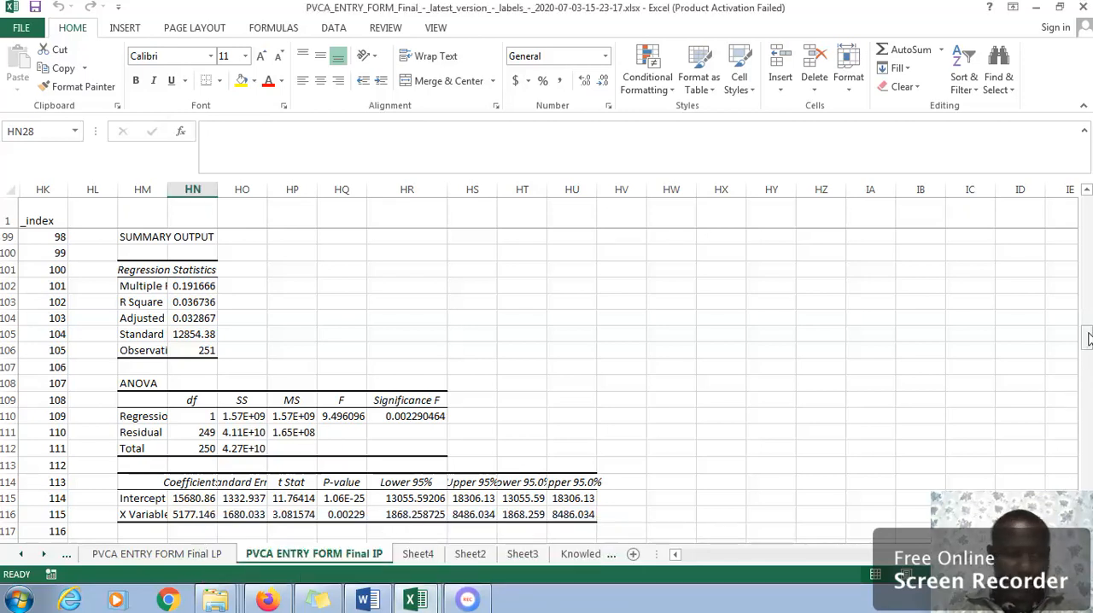
{"action": "mouse_move", "coordinate": [1088, 339]}
{"action": "left_mouse_down"}
{"action": "mouse_move", "coordinate": [1087, 350]}
{"action": "mouse_move", "coordinate": [1078, 292]}
{"action": "mouse_move", "coordinate": [1087, 353]}
{"action": "mouse_move", "coordinate": [1084, 312]}
{"action": "mouse_move", "coordinate": [1087, 340]}
{"action": "left_mouse_up"}
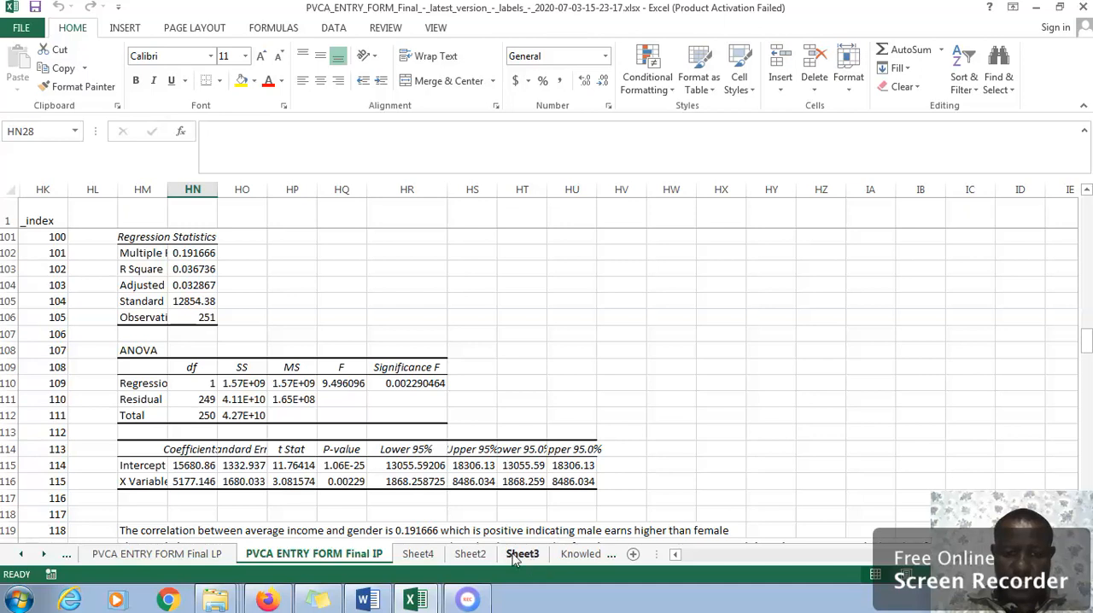
View the average household income pie chart on Sheet4 of the original workbook, and return to the Copy workbook's regression output.
{"action": "left_click", "coordinate": [426, 557]}
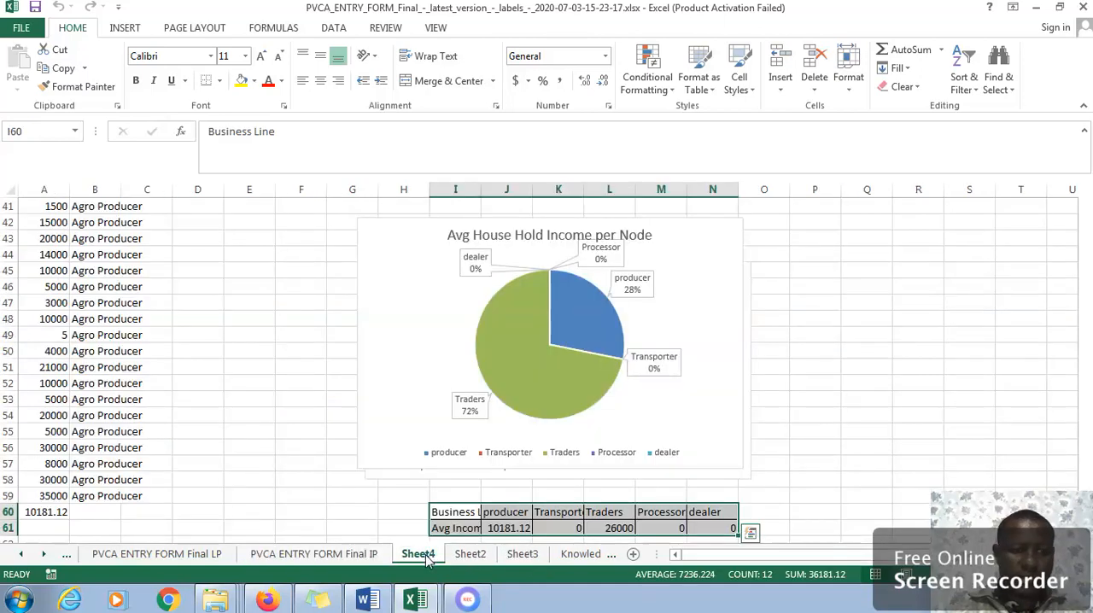
{"action": "left_click", "coordinate": [410, 601]}
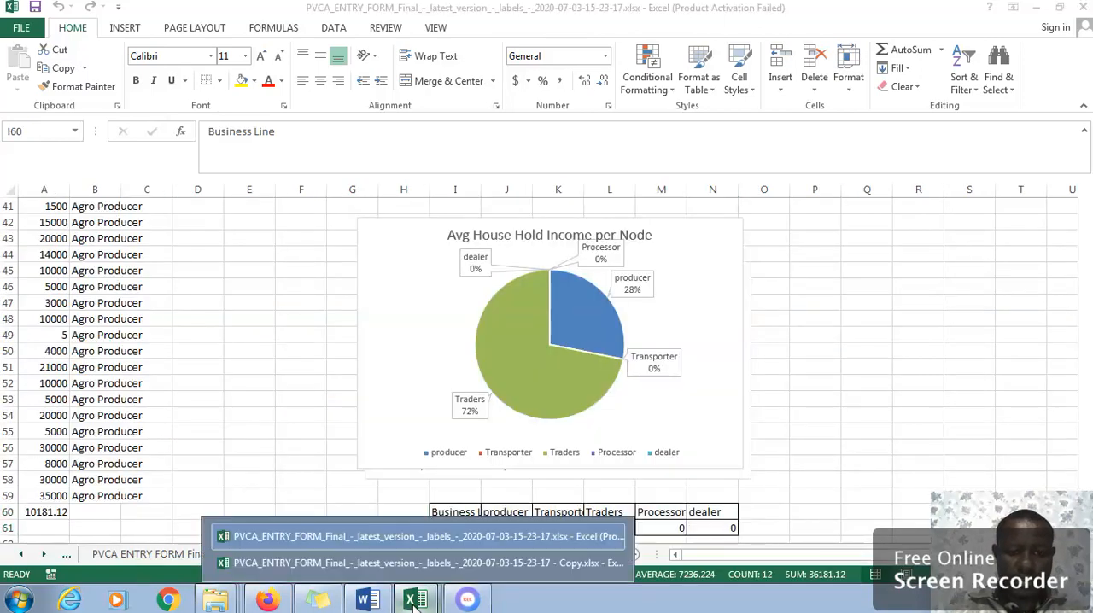
{"action": "left_click", "coordinate": [496, 563]}
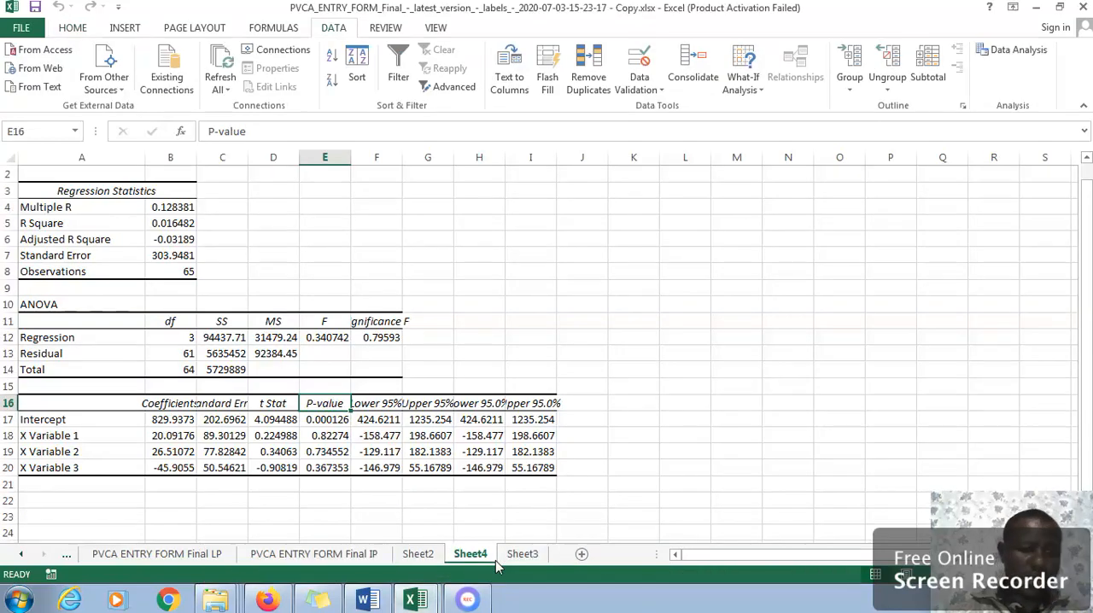